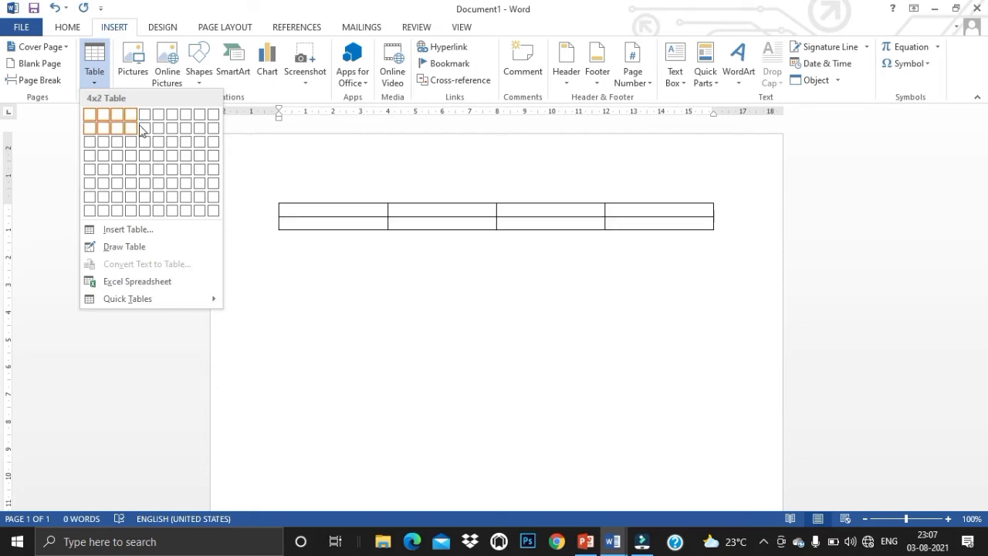
Insert a table with five columns and two rows, and add four blank lines below it.
click(145, 128)
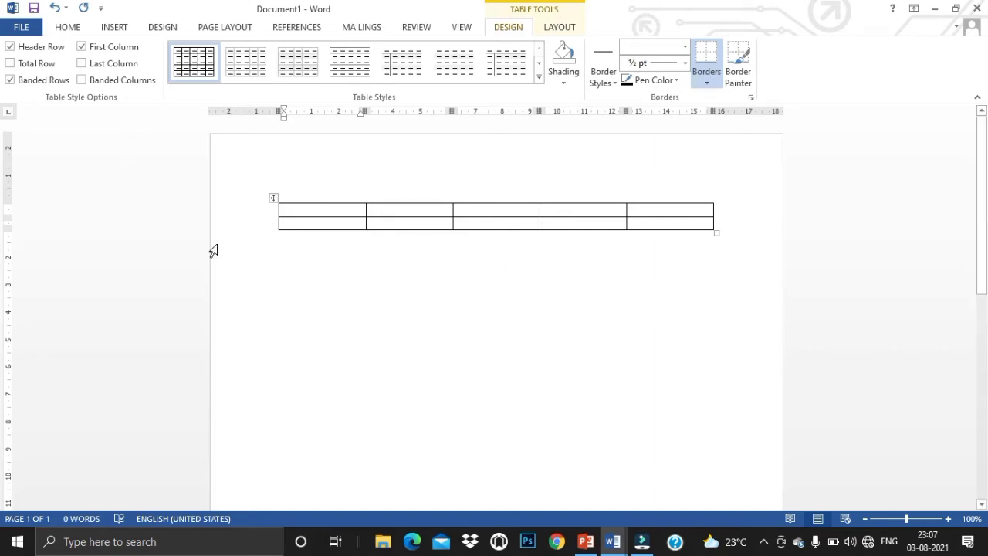
click(742, 235)
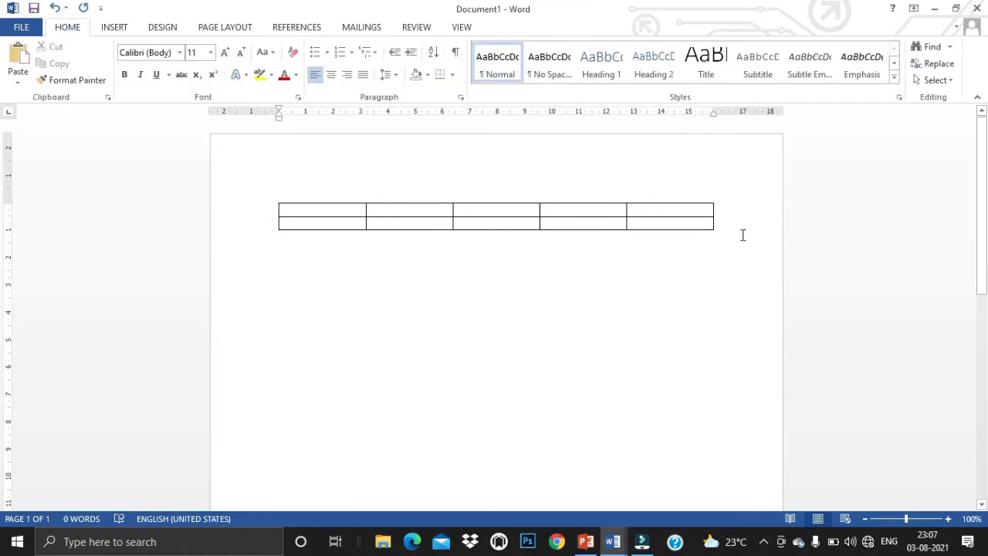
key(Return)
key(Return)
key(Return)
key(Return)
Insert a second table below the blank lines with 5 columns, 2 rows and automatic fixed column width.
click(122, 28)
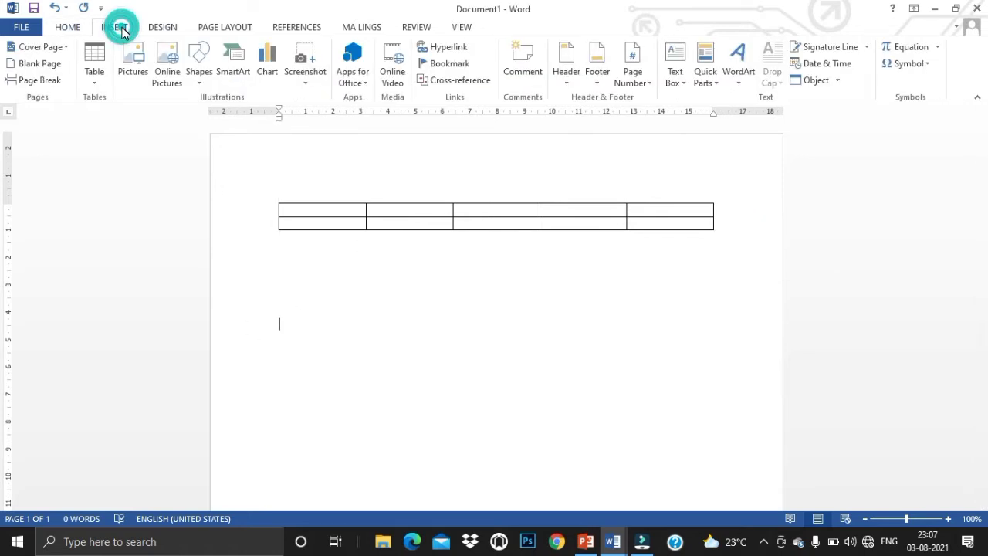
click(92, 67)
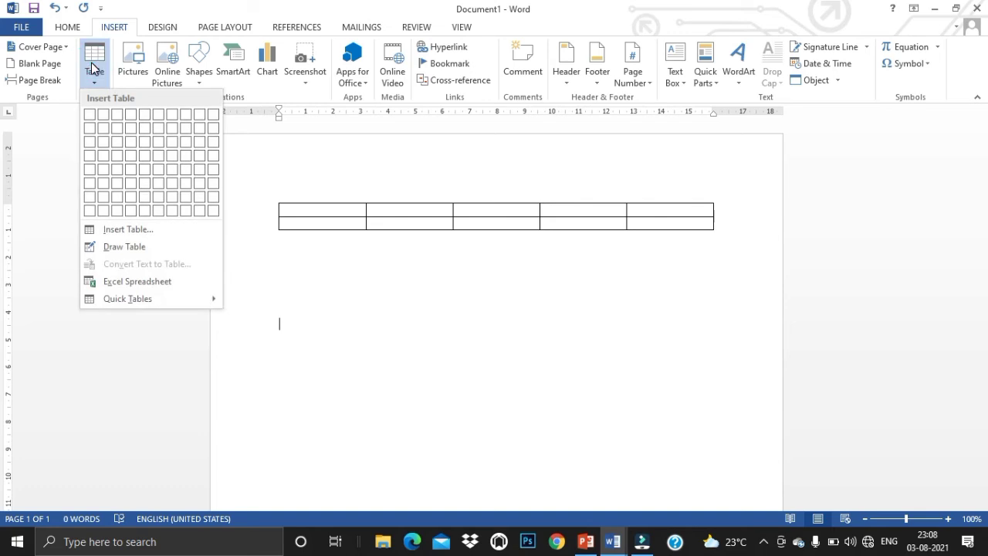
click(122, 230)
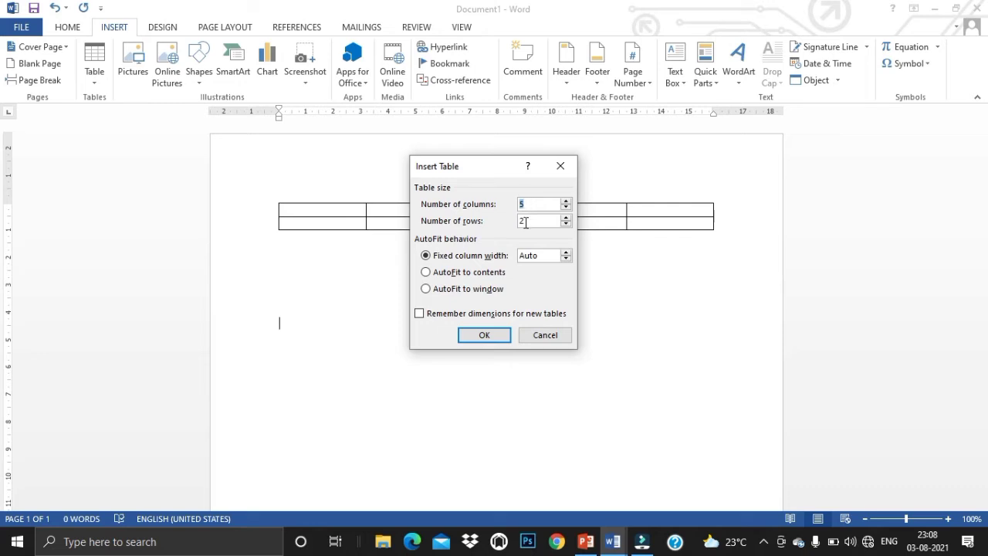
click(485, 334)
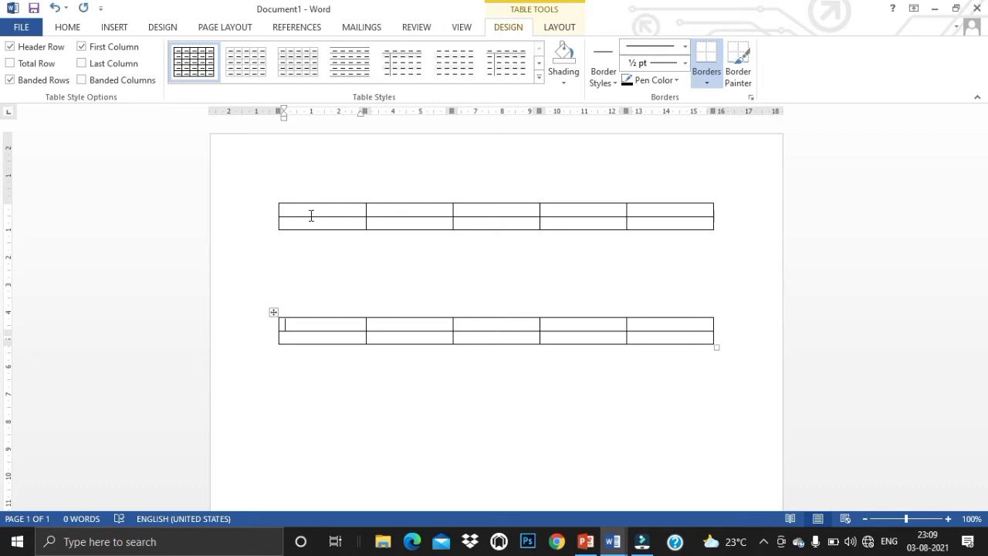
Fill the first table's header row with Roll.no, Name, class, section and percentage.
click(300, 210)
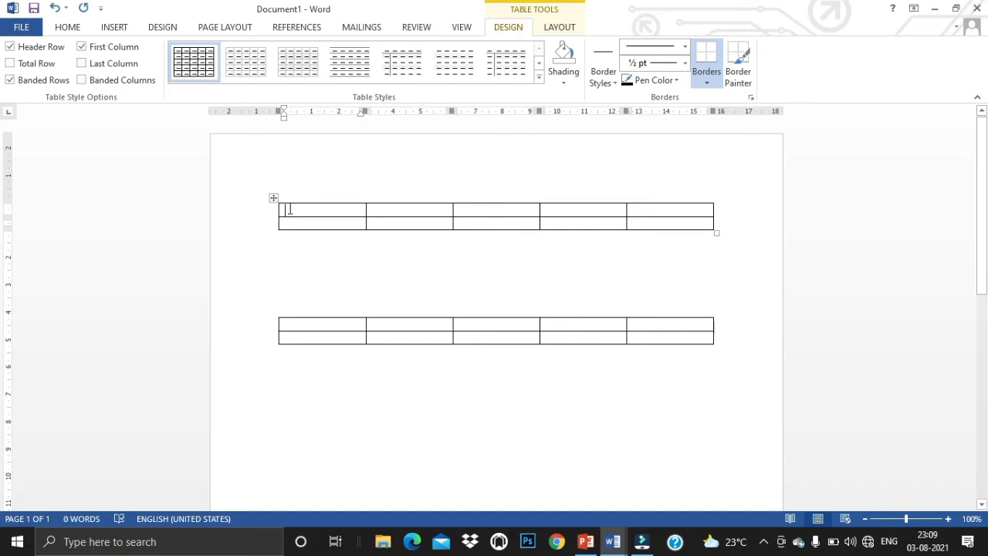
text(No)
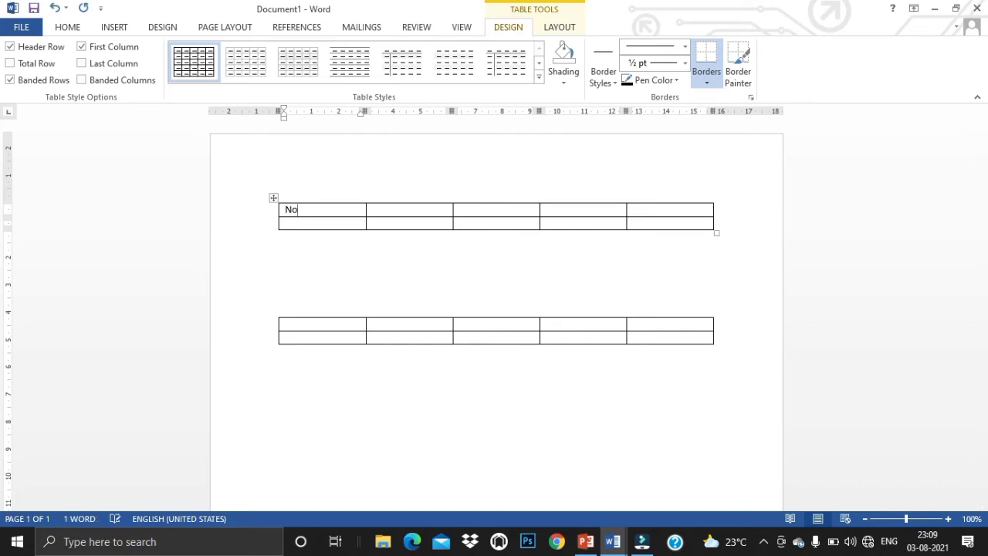
click(388, 207)
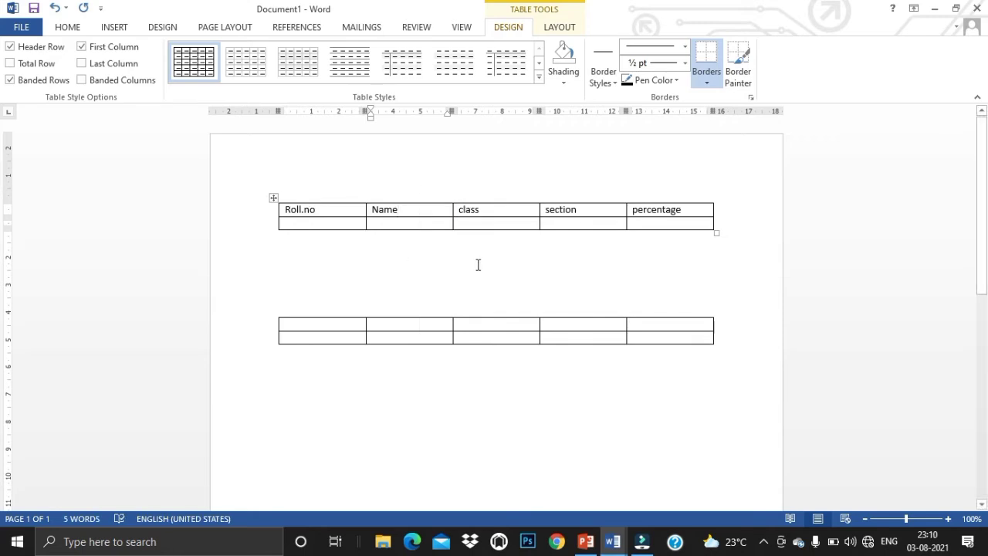
click(738, 240)
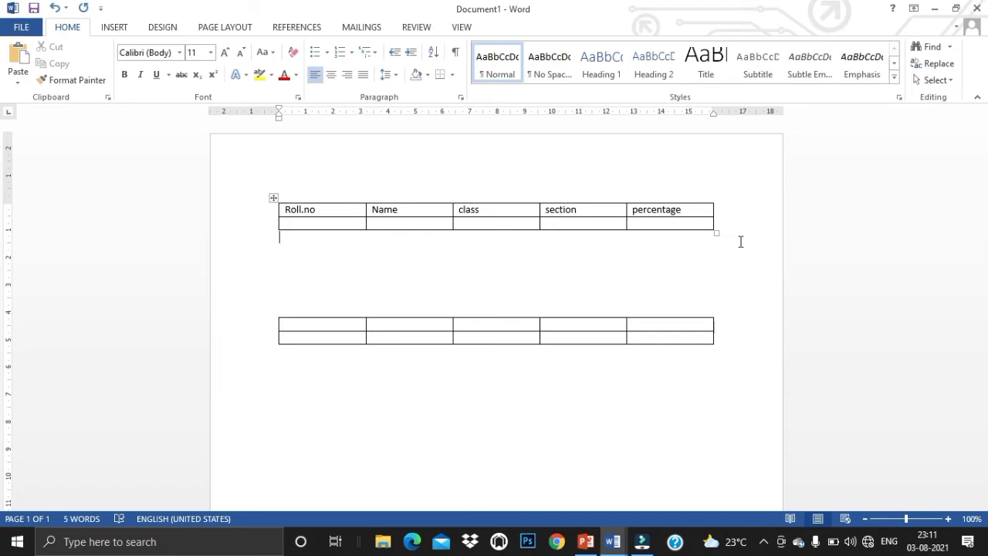
Insert a new row below the header row of the first table.
click(664, 224)
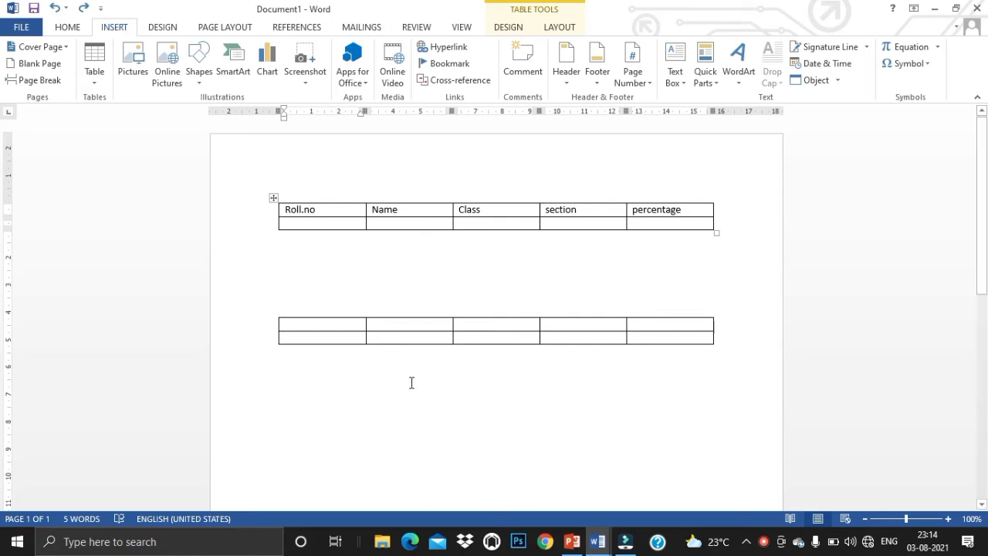
click(558, 28)
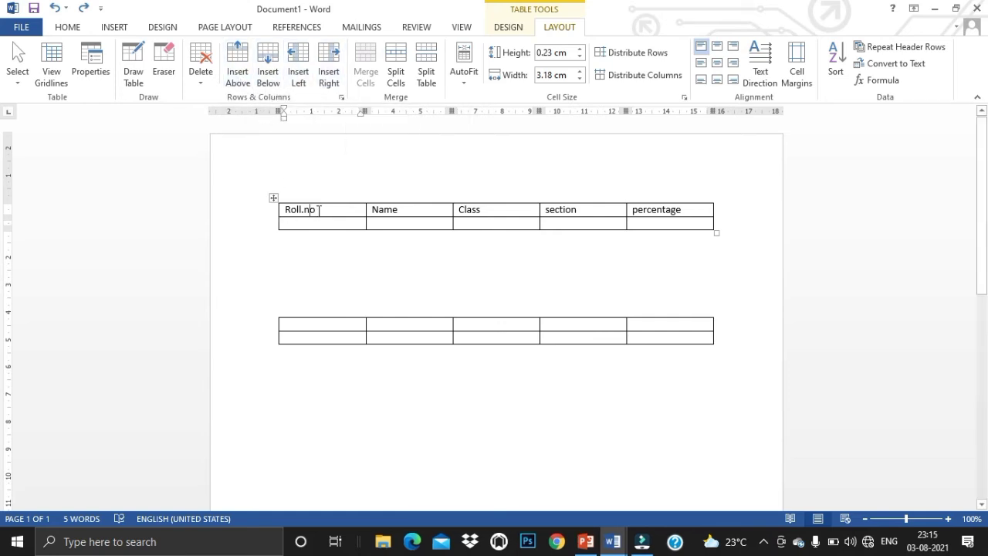
click(267, 77)
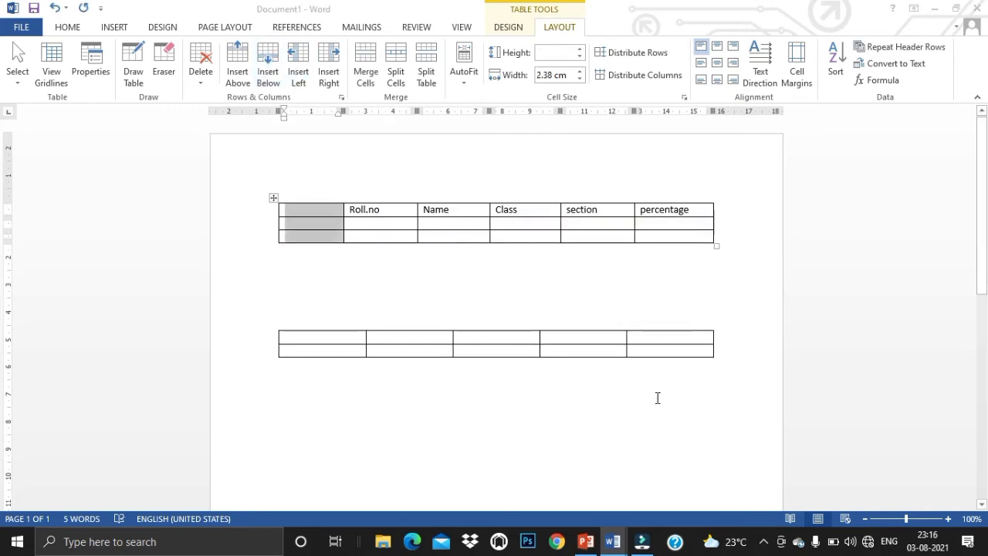
Try inserting a blank column before the Roll.no column and undo the insertion.
key(ctrl+z)
click(298, 74)
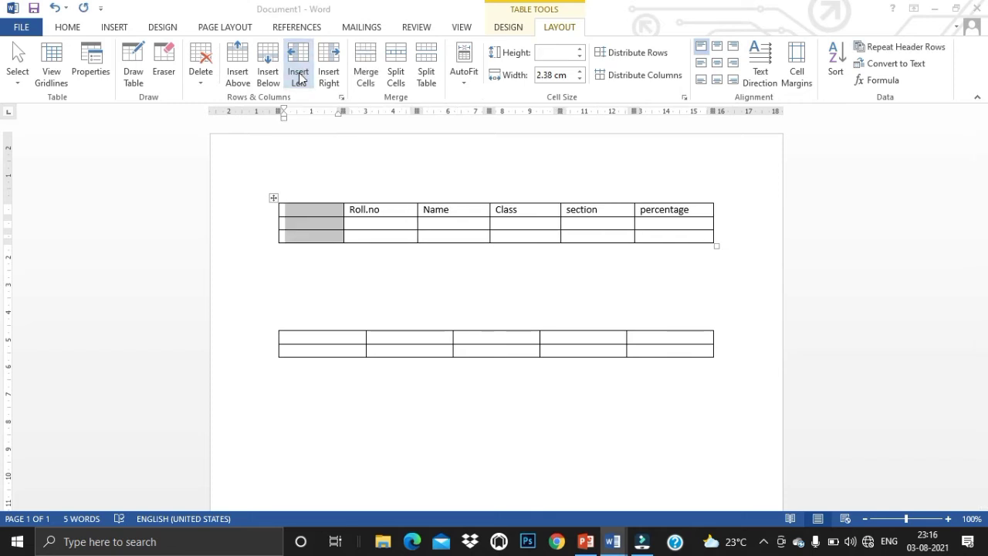
key(ctrl+z)
Try inserting two columns after Roll.no and a row above the header row, undoing each insertion.
click(329, 73)
click(329, 74)
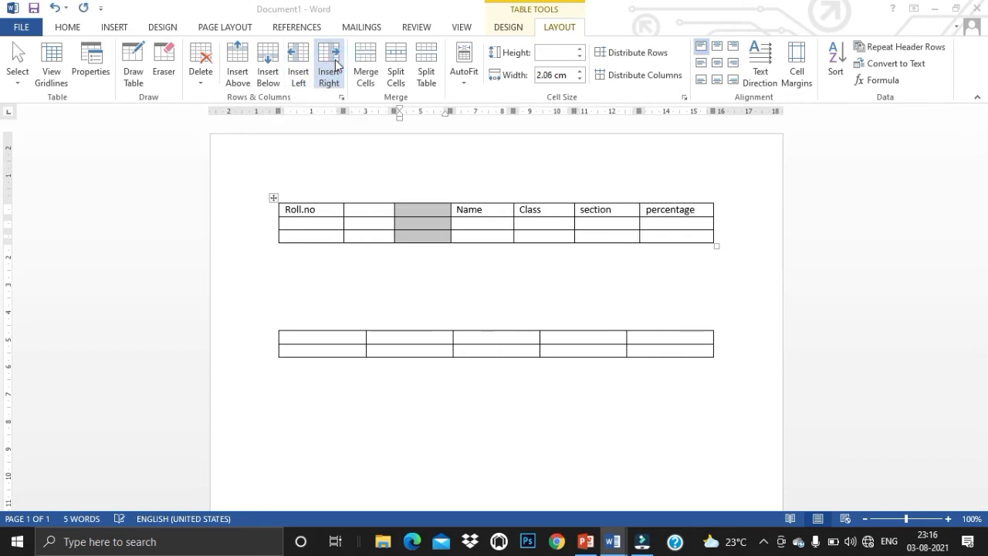
key(ctrl+z)
key(ctrl+z)
click(236, 73)
key(ctrl+z)
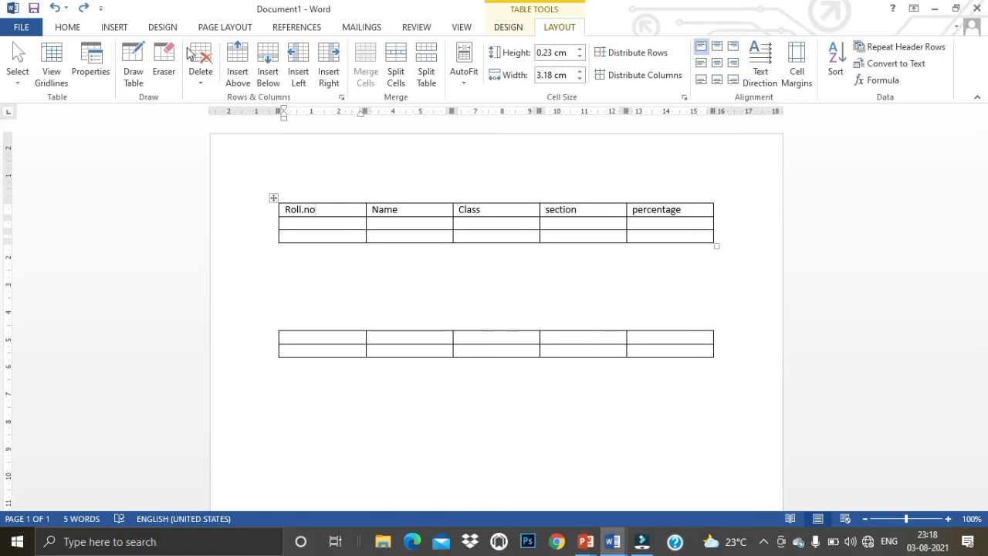
Delete the Roll.no column from the first table.
click(199, 71)
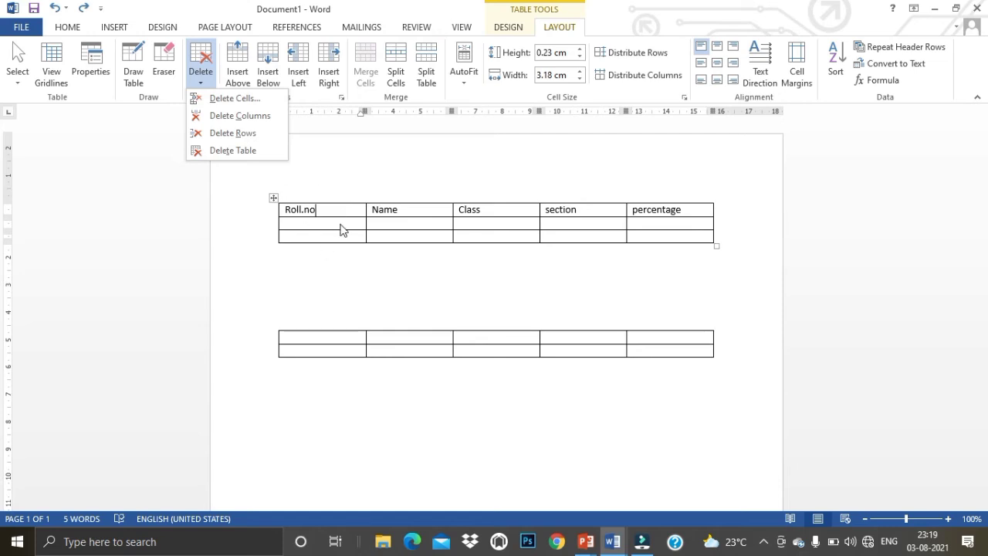
click(316, 235)
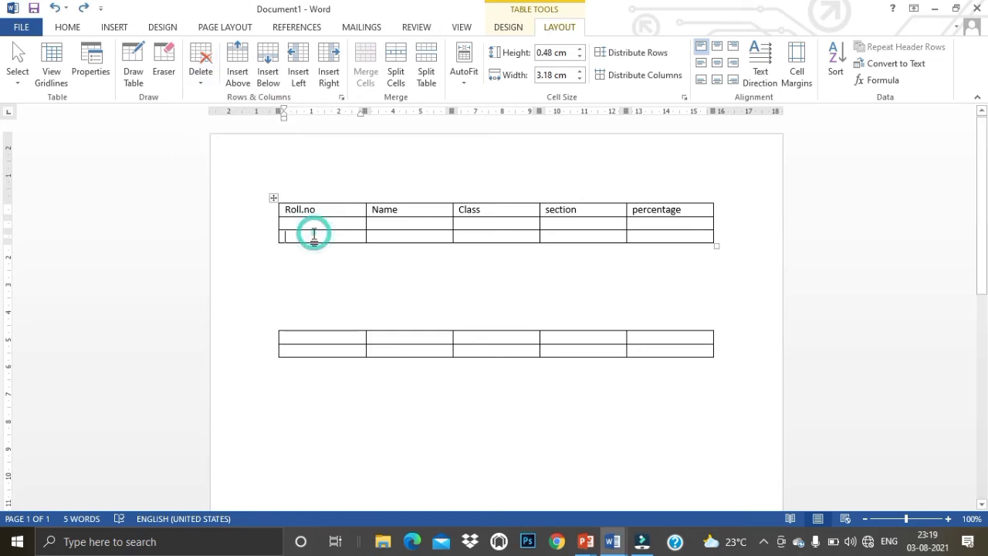
click(203, 67)
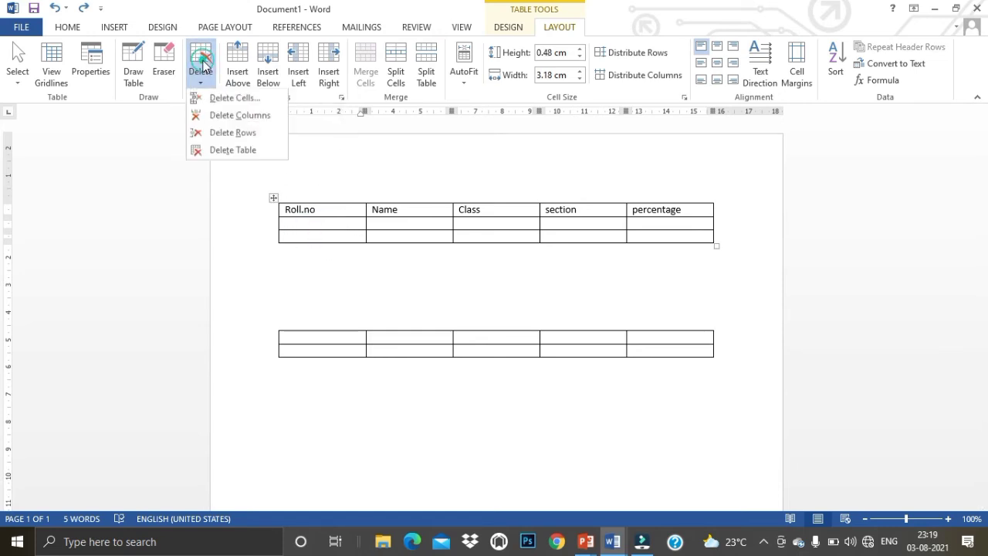
click(226, 116)
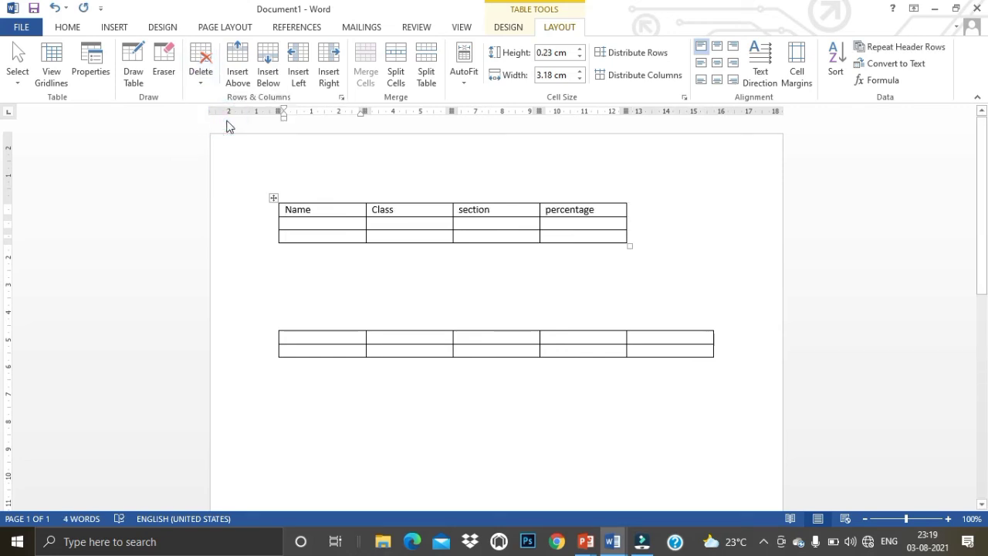
Delete the last row of the first table.
mouse_move(270, 245)
click(287, 239)
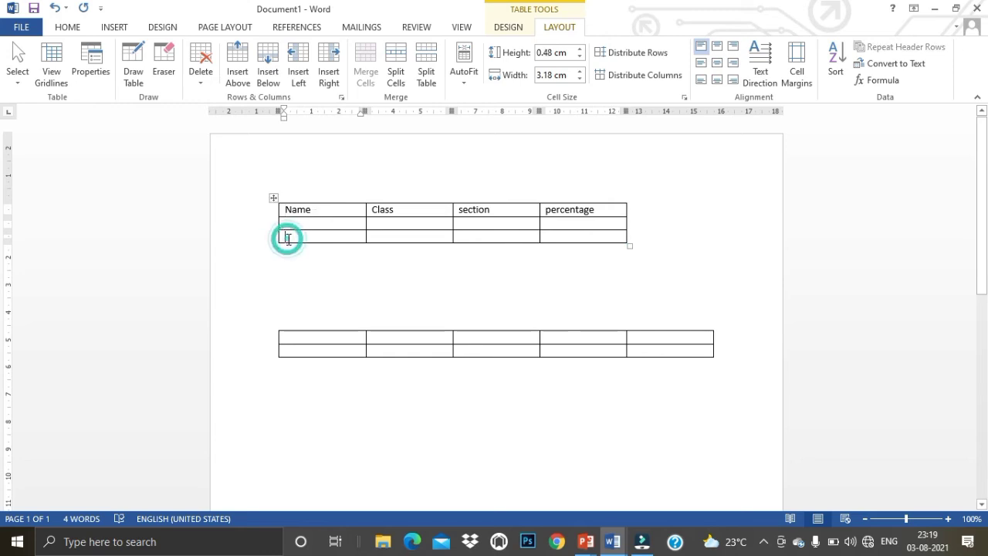
click(199, 69)
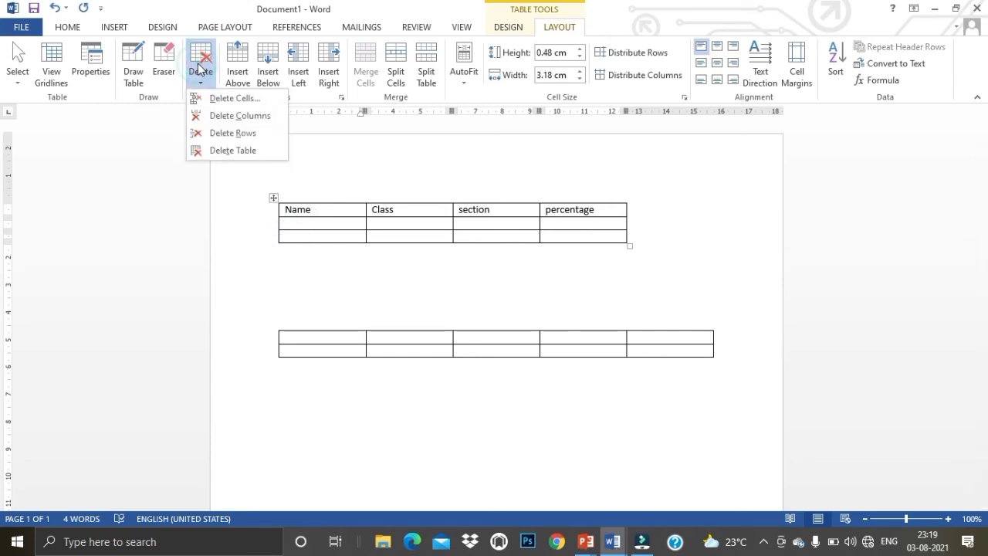
click(243, 133)
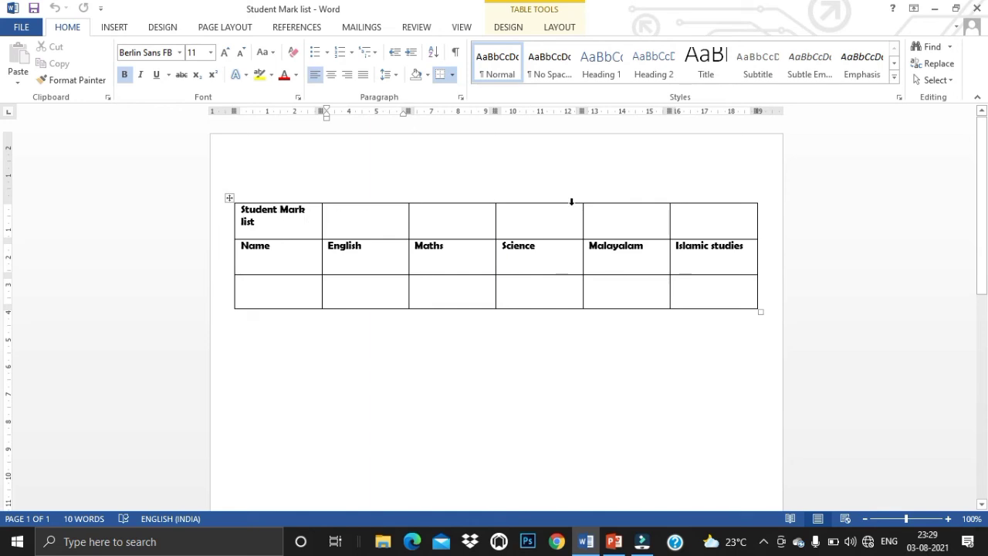
Merge all six cells of the top row containing the title Student Mark list into one cell.
click(288, 225)
key(shift+Right)
key(shift+Right)
key(shift+Right)
key(shift+Right)
key(shift+Right)
key(shift+Right)
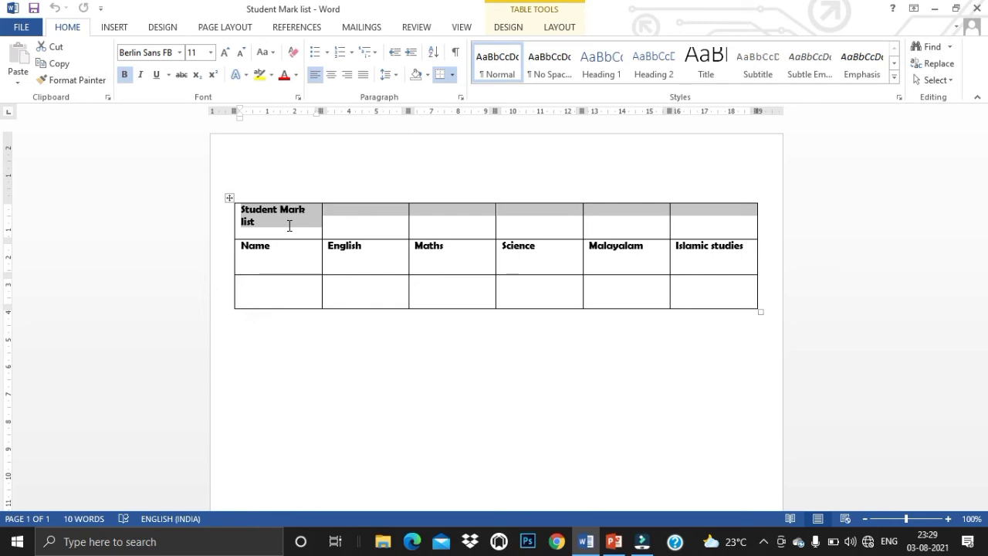
click(559, 30)
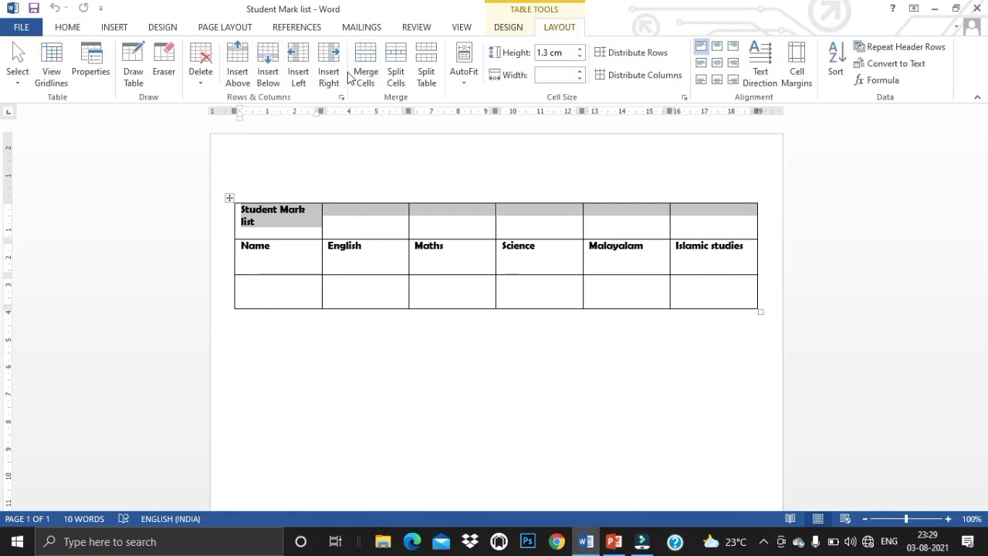
click(367, 57)
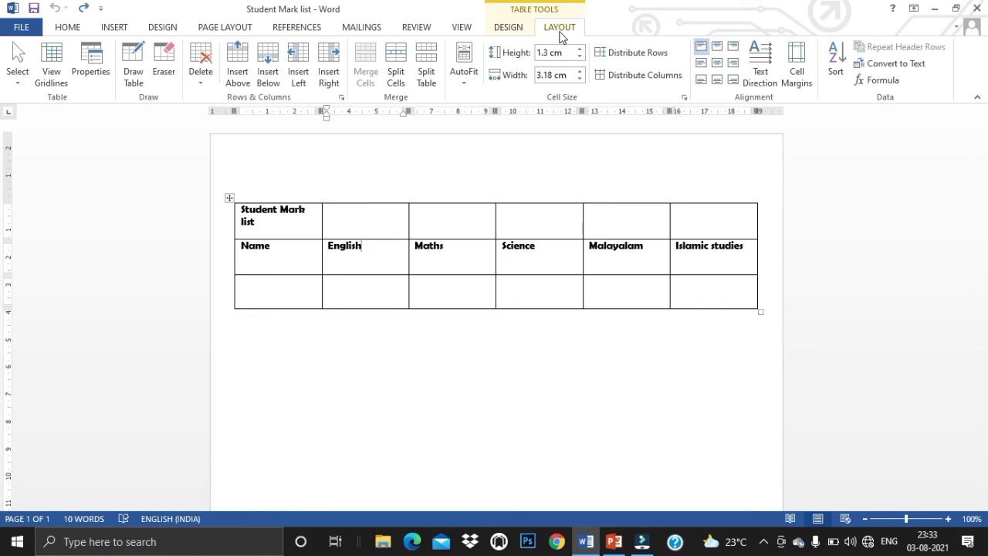
Split the English header cell into 2 columns and 1 row.
click(398, 62)
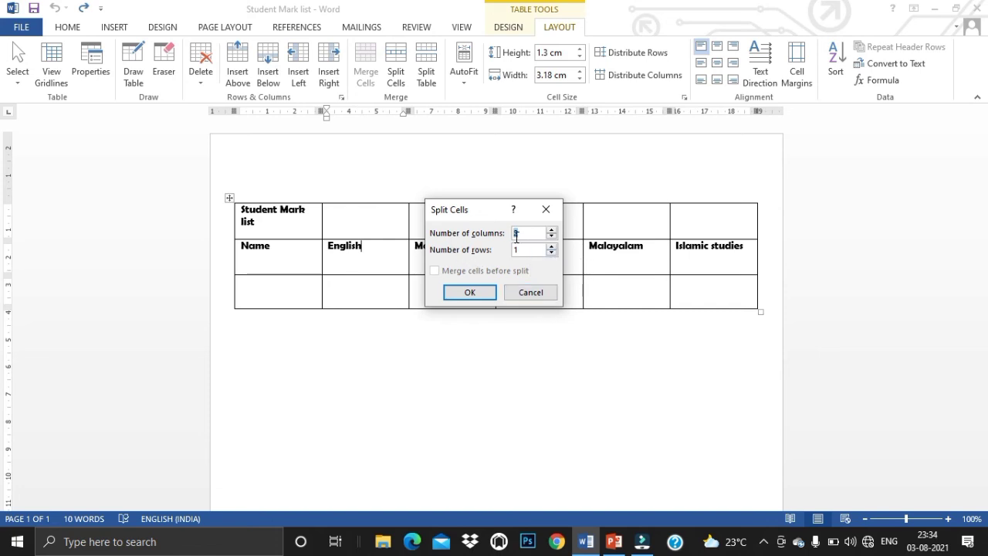
click(484, 298)
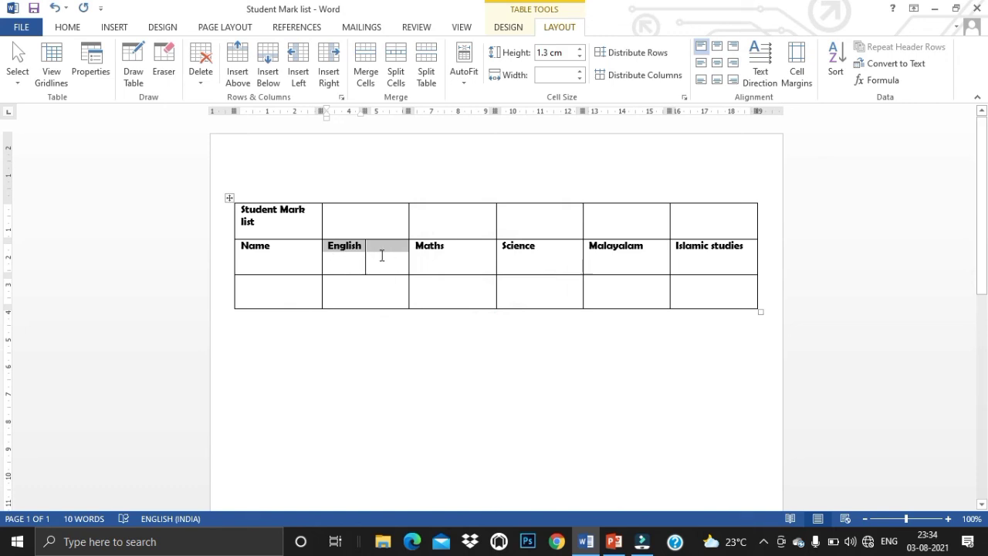
click(414, 368)
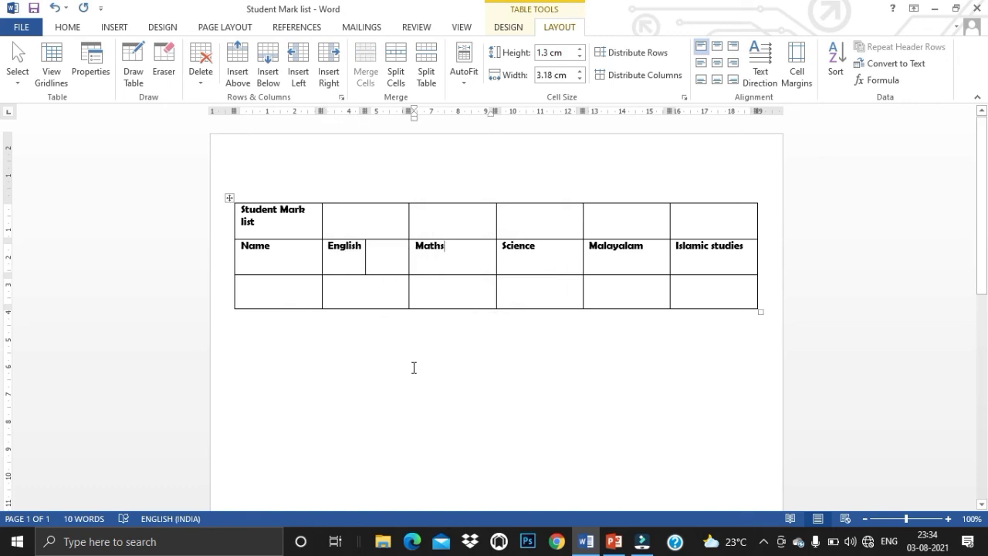
Split the Maths header cell into 2 columns and 1 row.
right_click(454, 258)
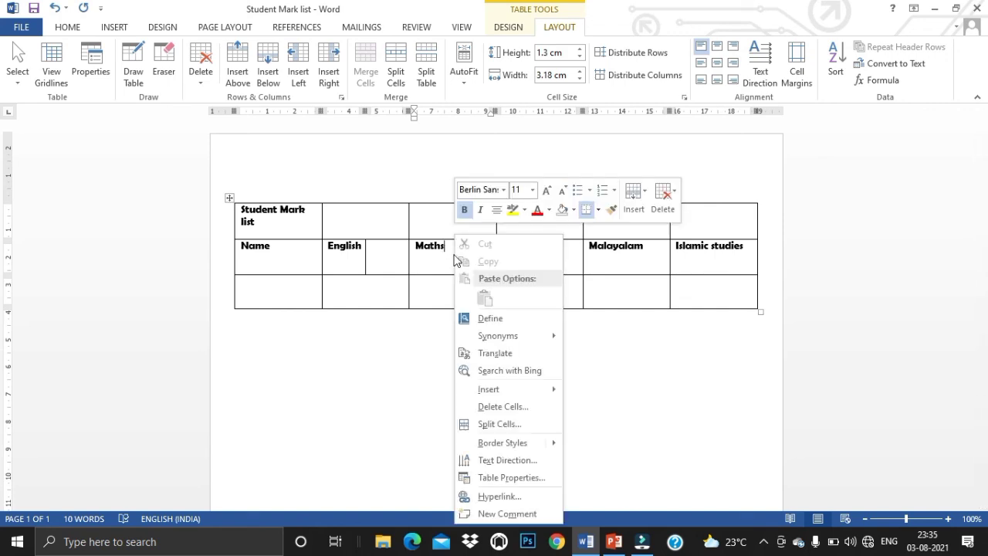
click(487, 425)
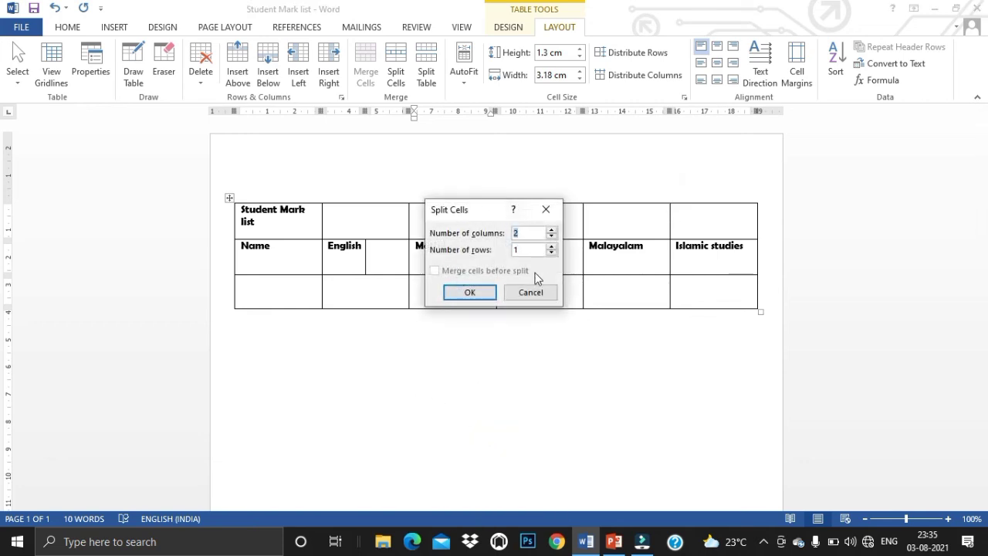
click(482, 299)
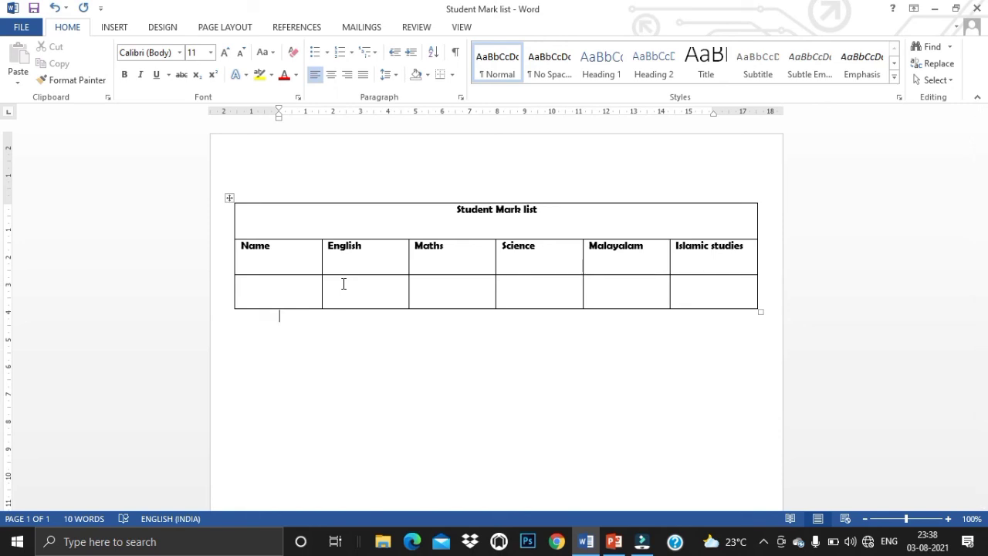
Apply the dark blue grid table style with a filled header row and first column to the Student Mark list table.
click(380, 223)
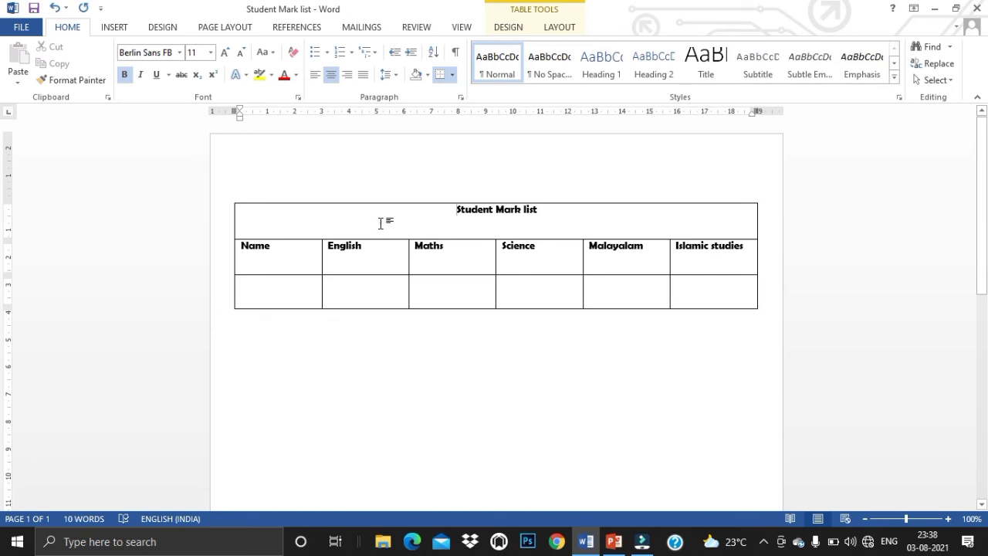
click(508, 27)
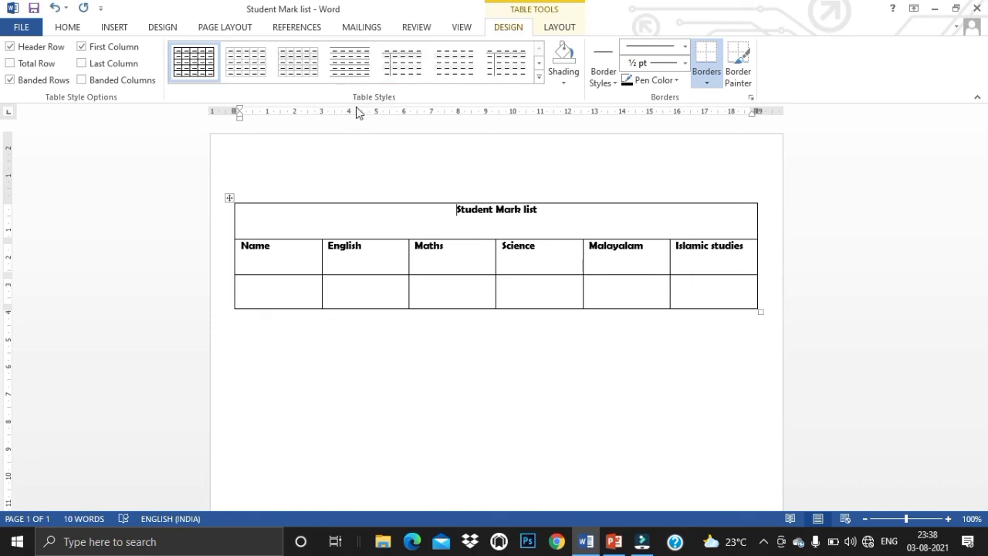
click(538, 76)
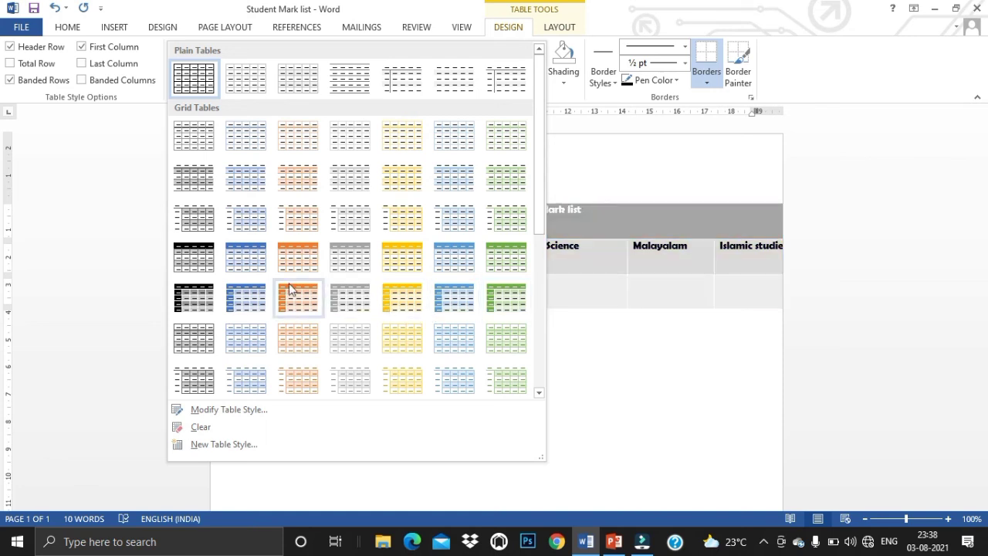
click(236, 302)
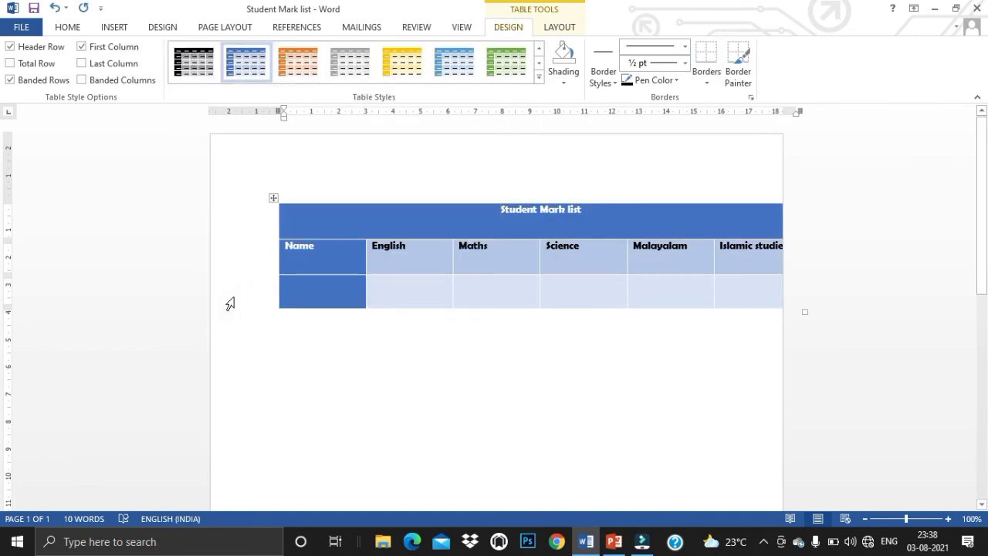